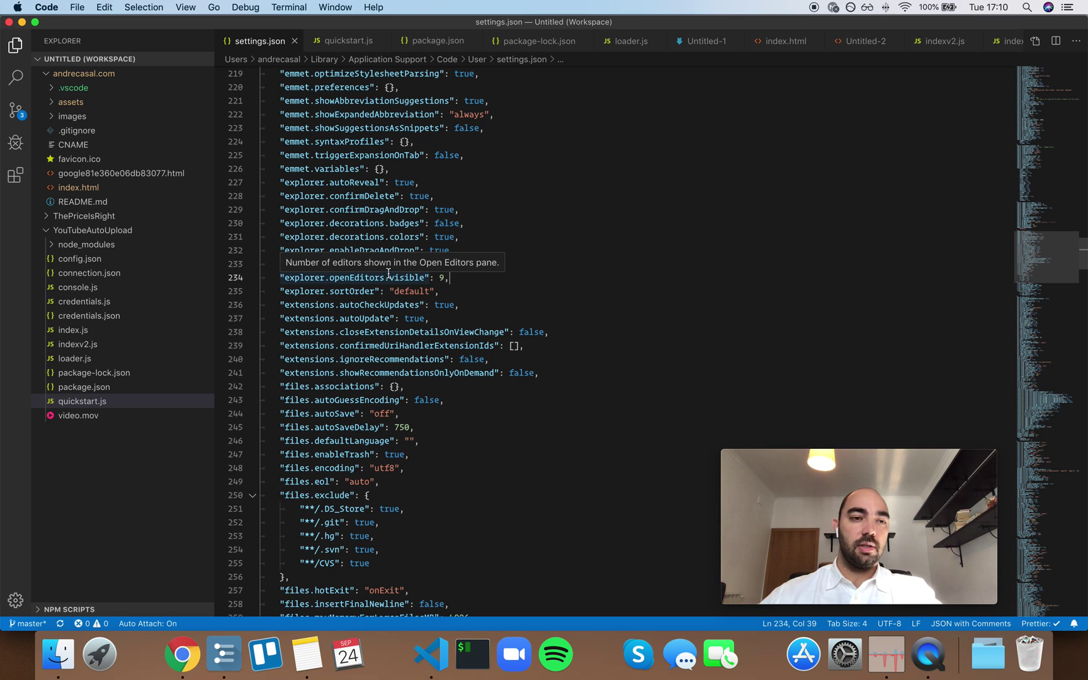
Turn on the Open Editors section from the Explorer header's context menu.
right_click(86, 48)
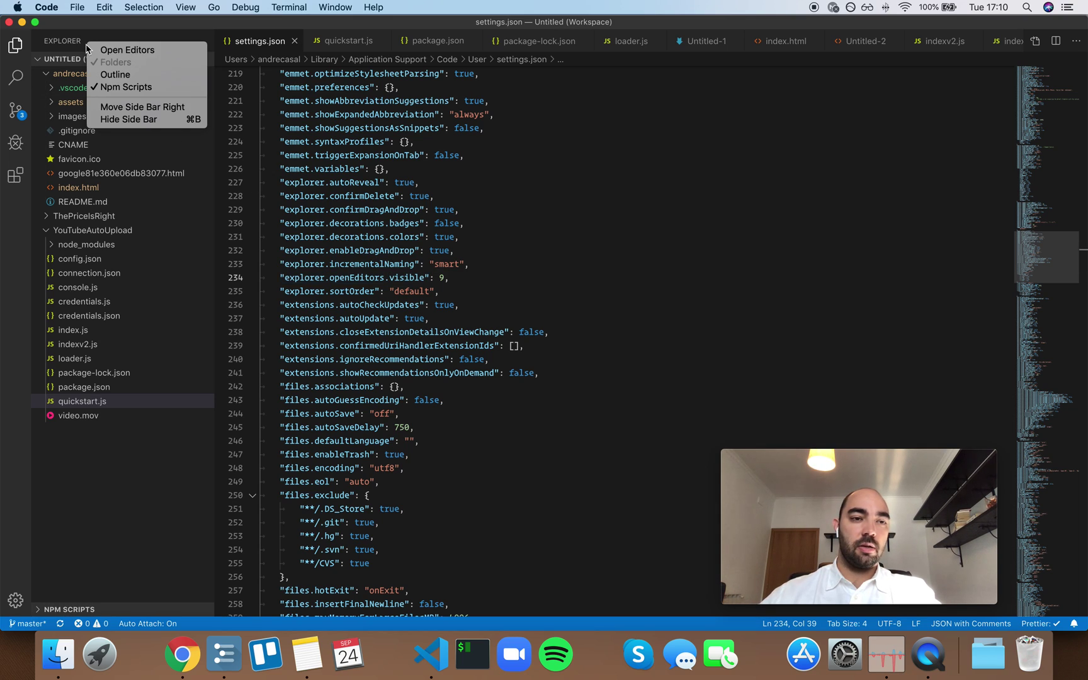
left_click(95, 36)
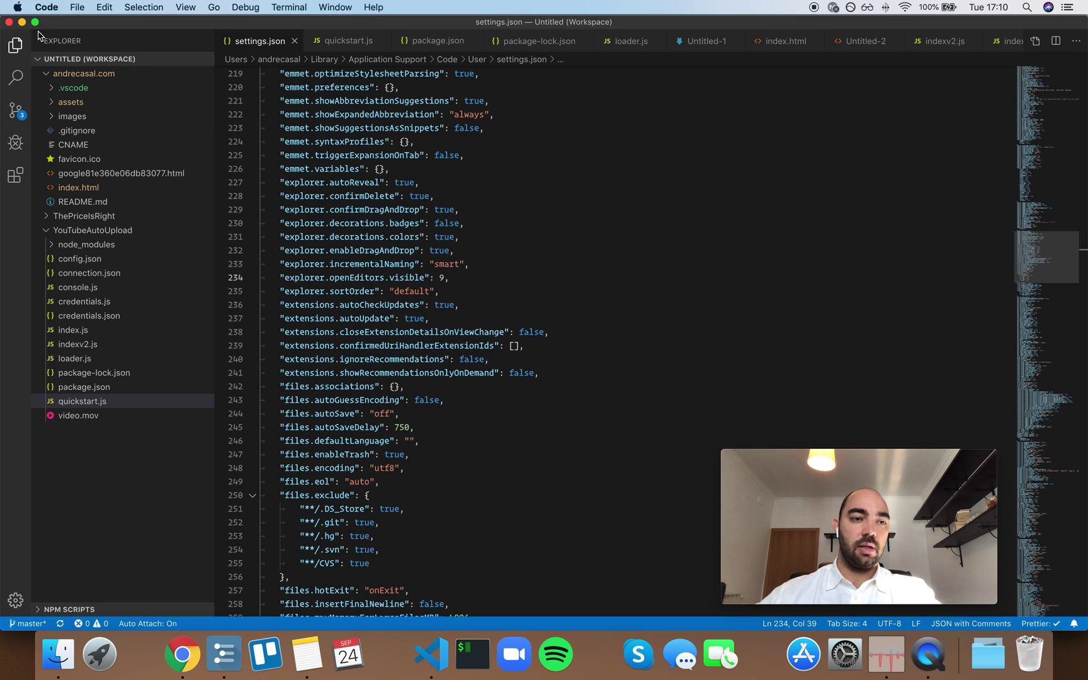
right_click(124, 46)
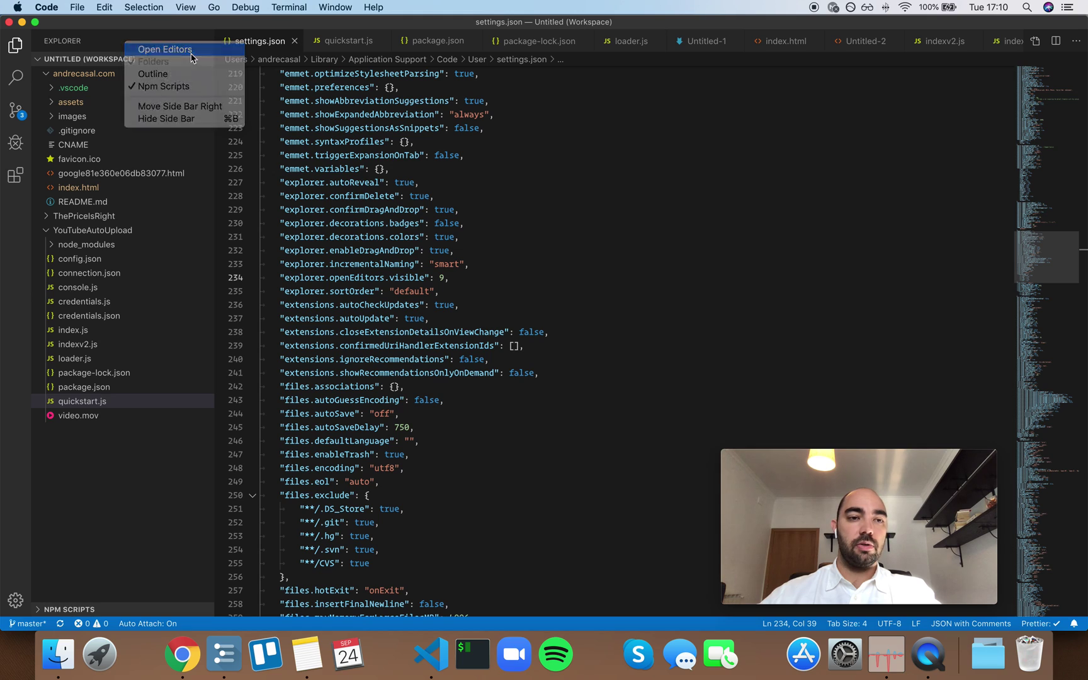
left_click(163, 49)
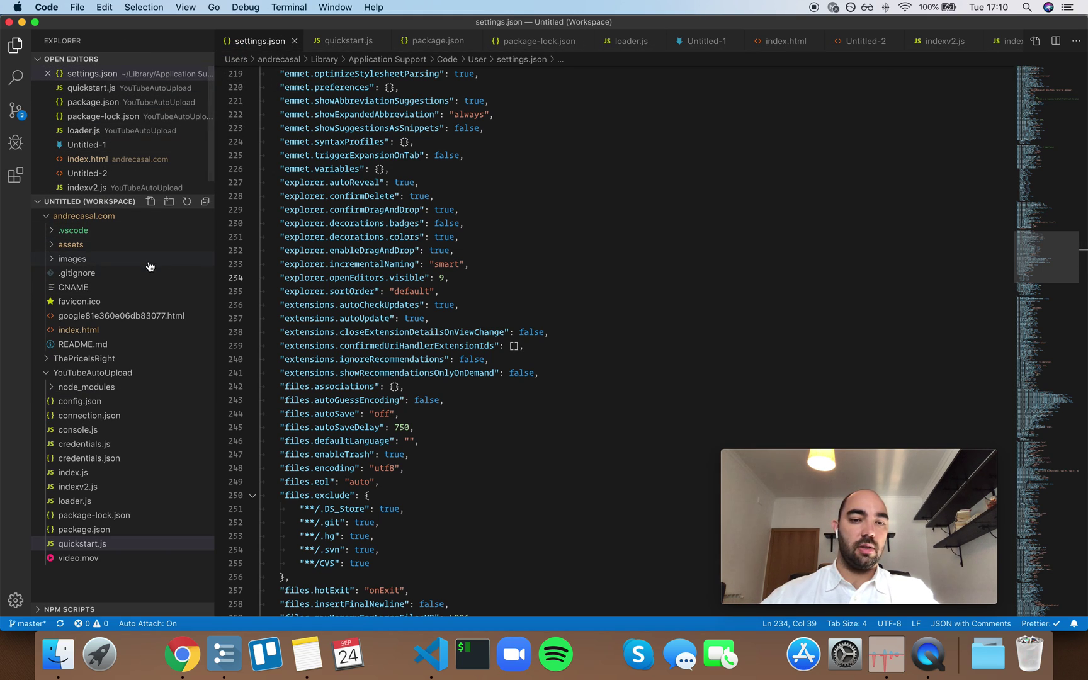
mouse_move(102, 144)
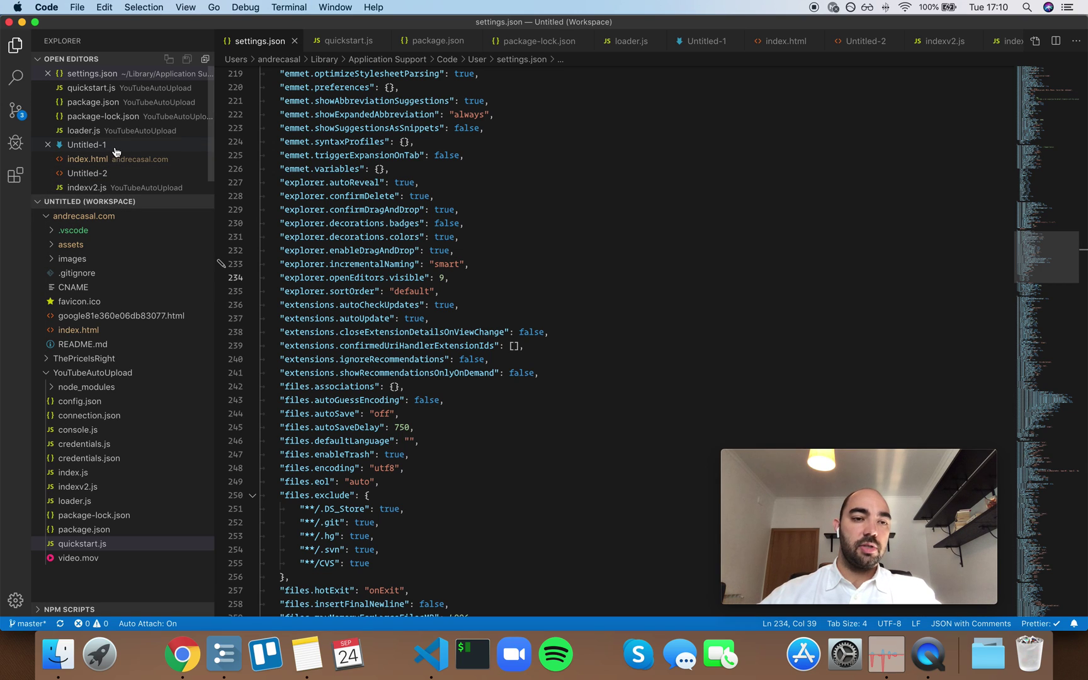
Change explorer.openEditors.visible from 9 to 10, save, then restore it to 9.
double_click(442, 277)
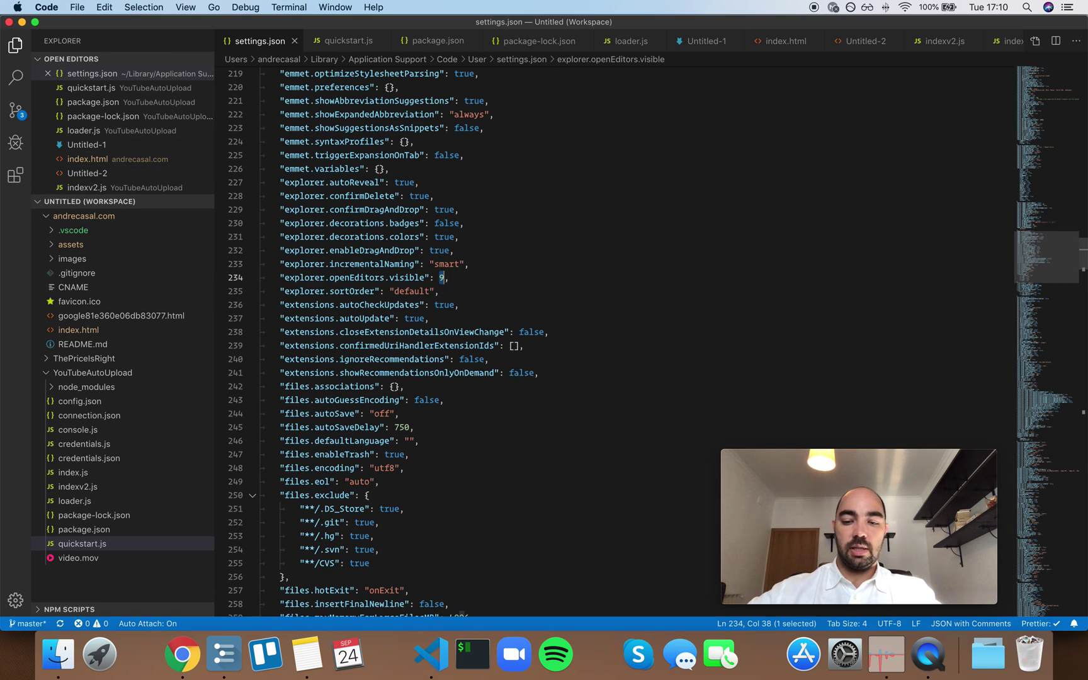
type("10")
key("super+s")
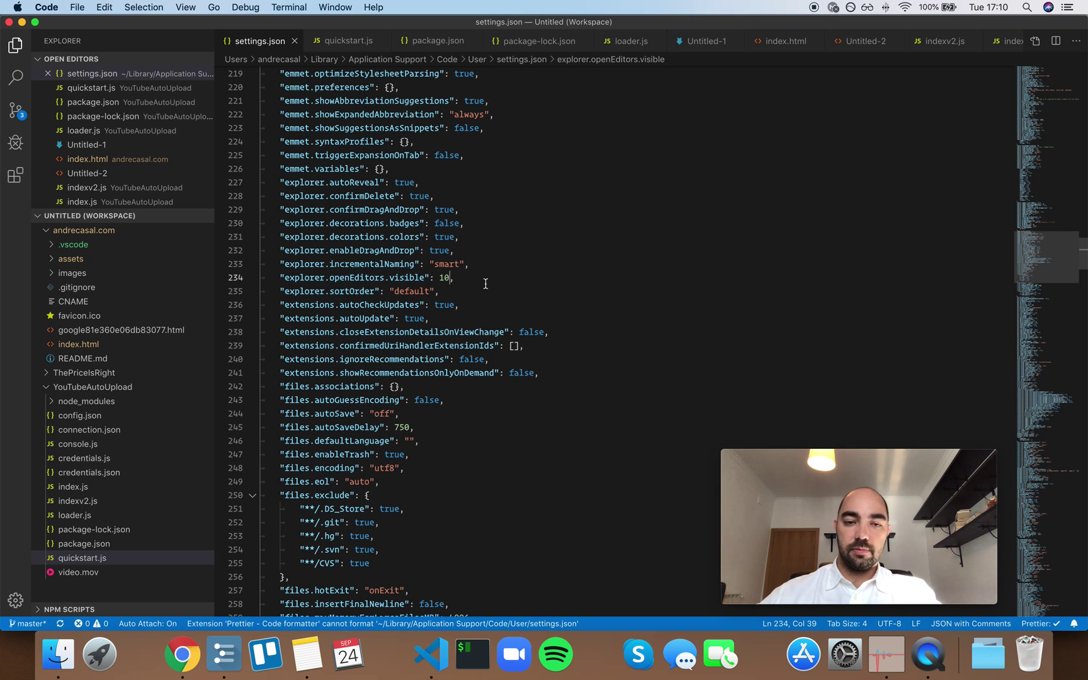
key("BackSpace")
key("BackSpace")
type("9")
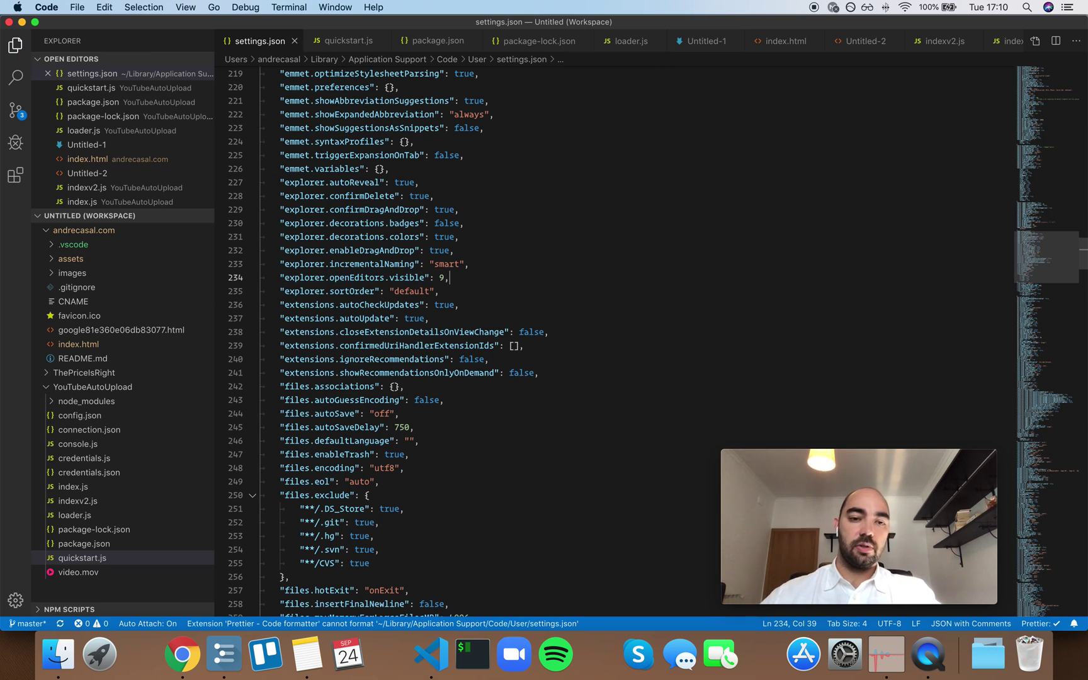
right_click(108, 58)
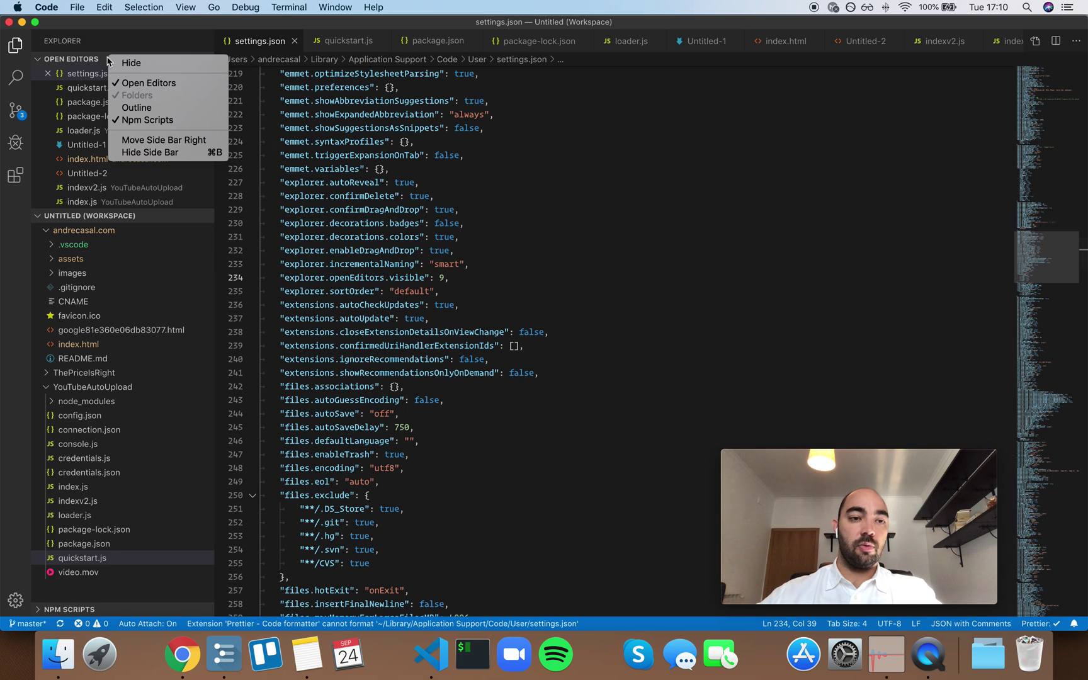
left_click(141, 84)
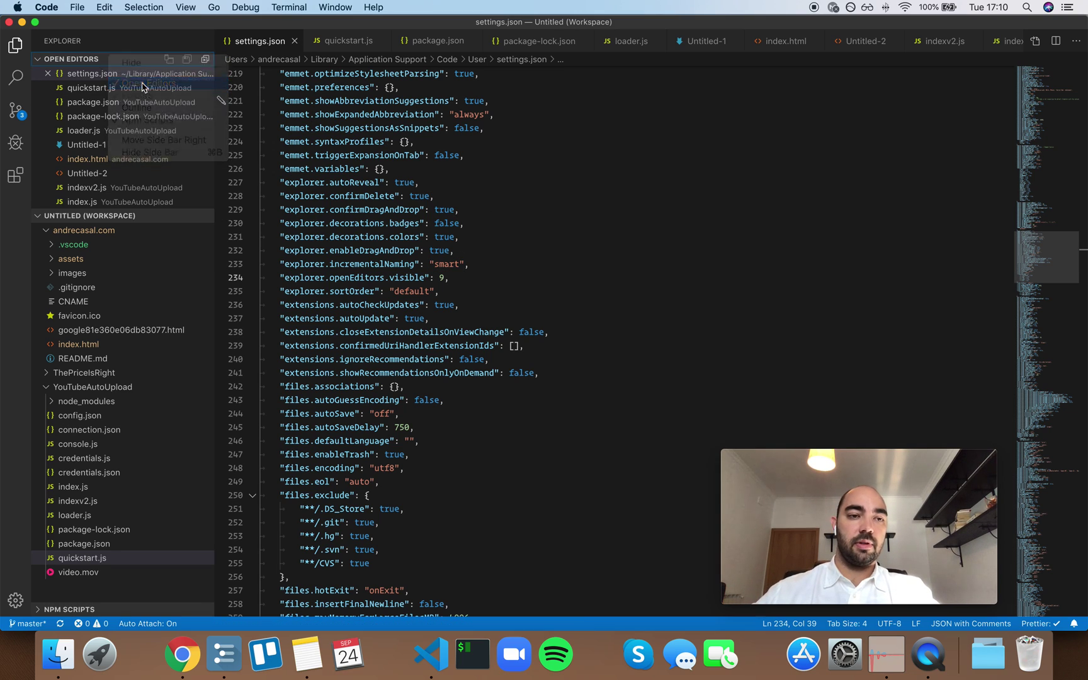
right_click(106, 48)
left_click(142, 51)
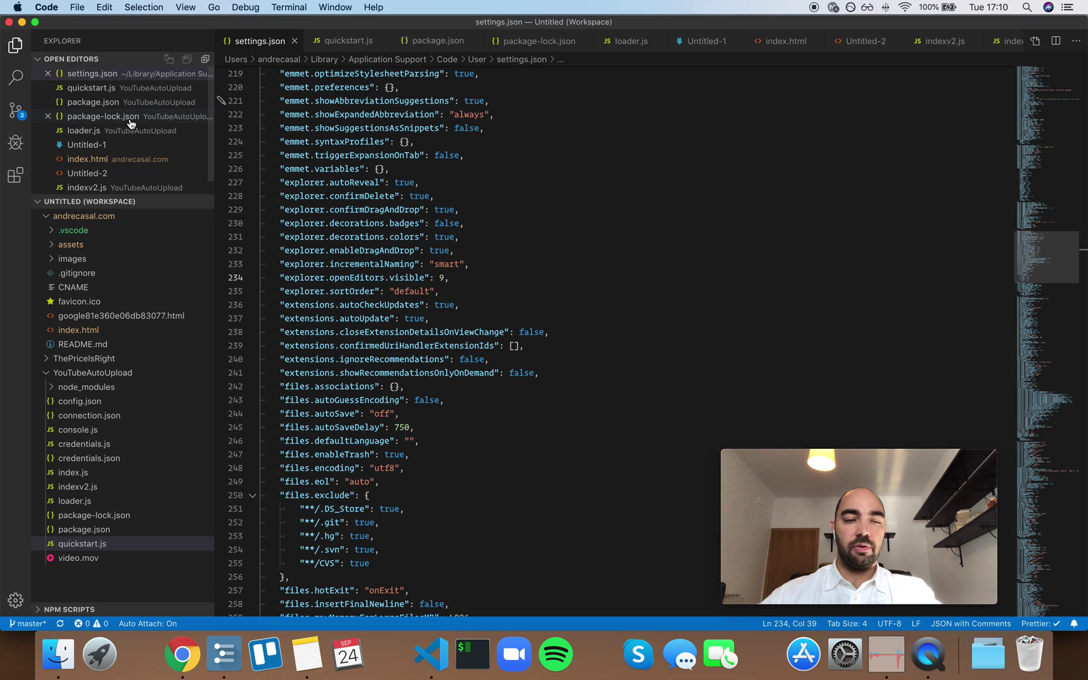
Mark settings.json for comparison and diff quickstart.js against it side by side.
right_click(110, 78)
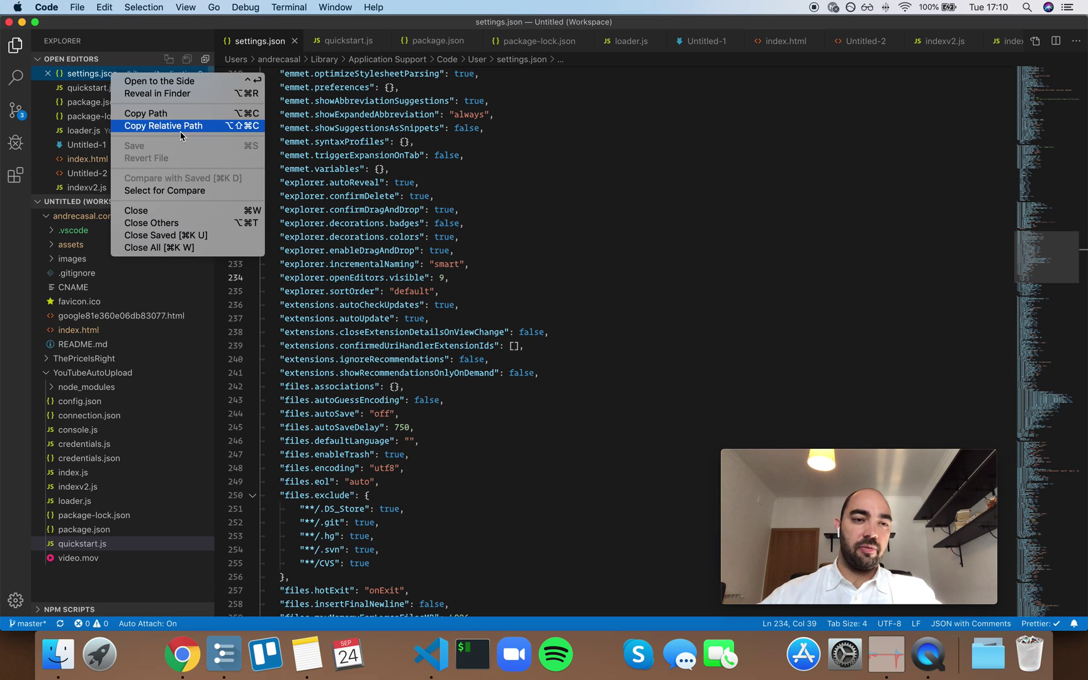
left_click(165, 191)
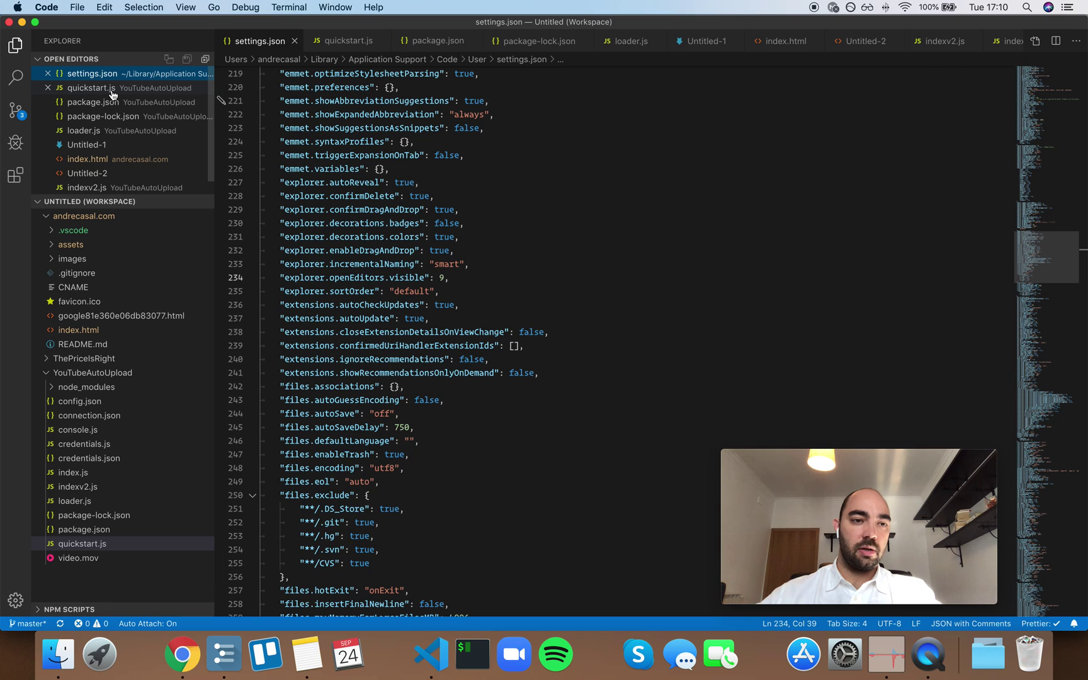
left_click(110, 88)
right_click(113, 88)
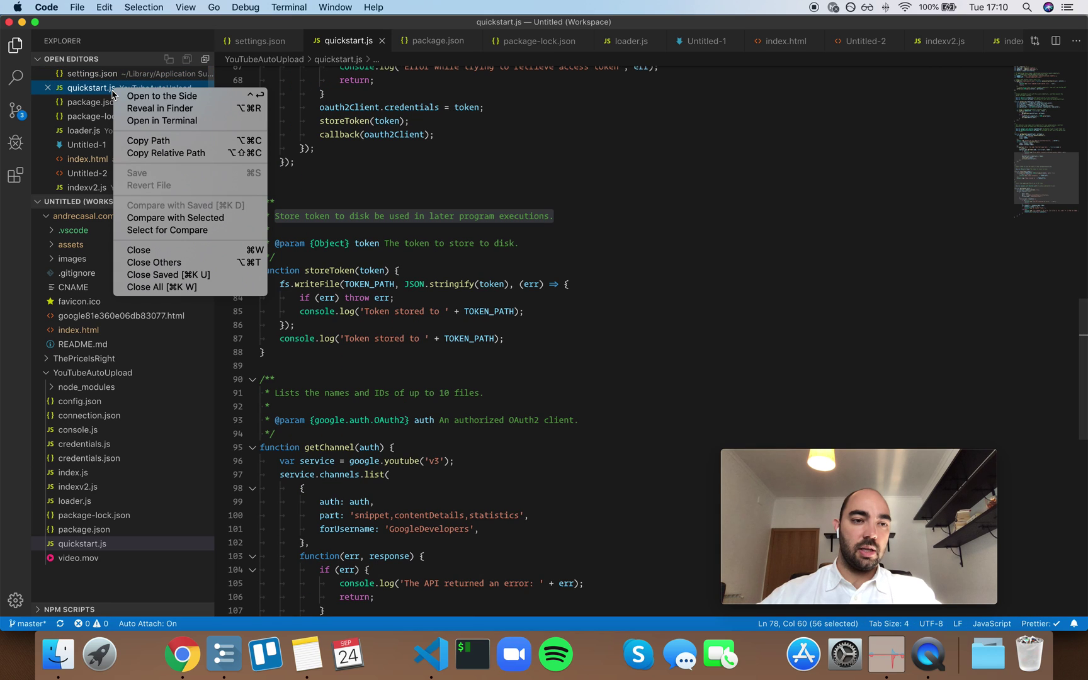
left_click(180, 218)
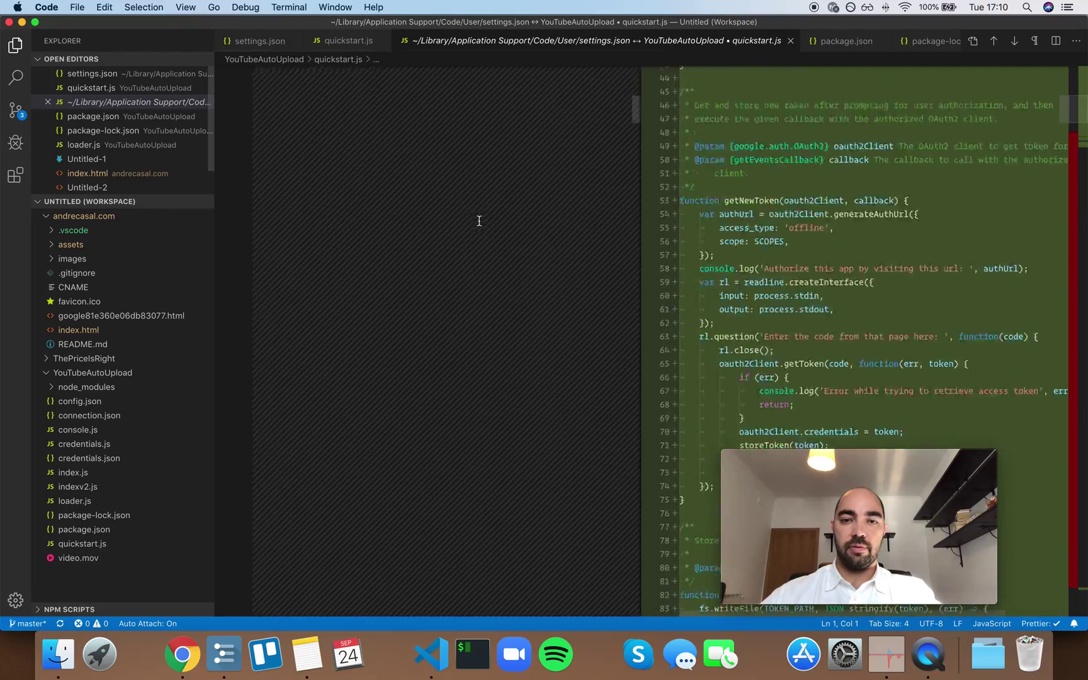
scroll(481, 220, "down", 5)
scroll(481, 219, "down", 15)
scroll(481, 220, "down", 15)
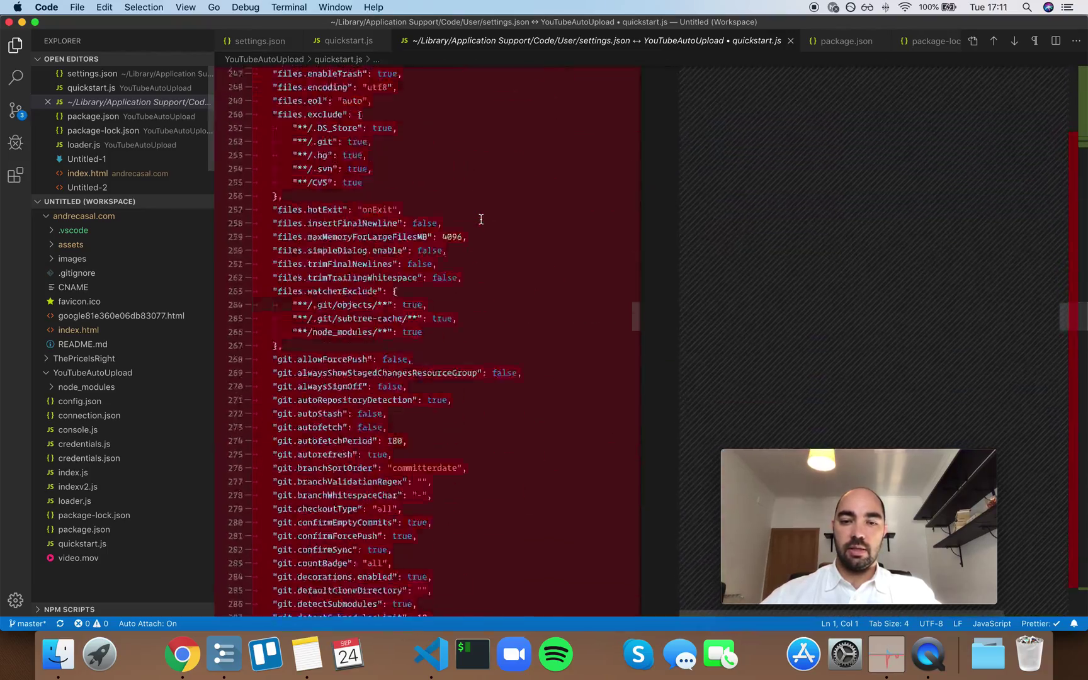
scroll(481, 220, "down", 20)
scroll(481, 219, "up", 10)
scroll(481, 219, "up", 20)
scroll(480, 219, "up", 20)
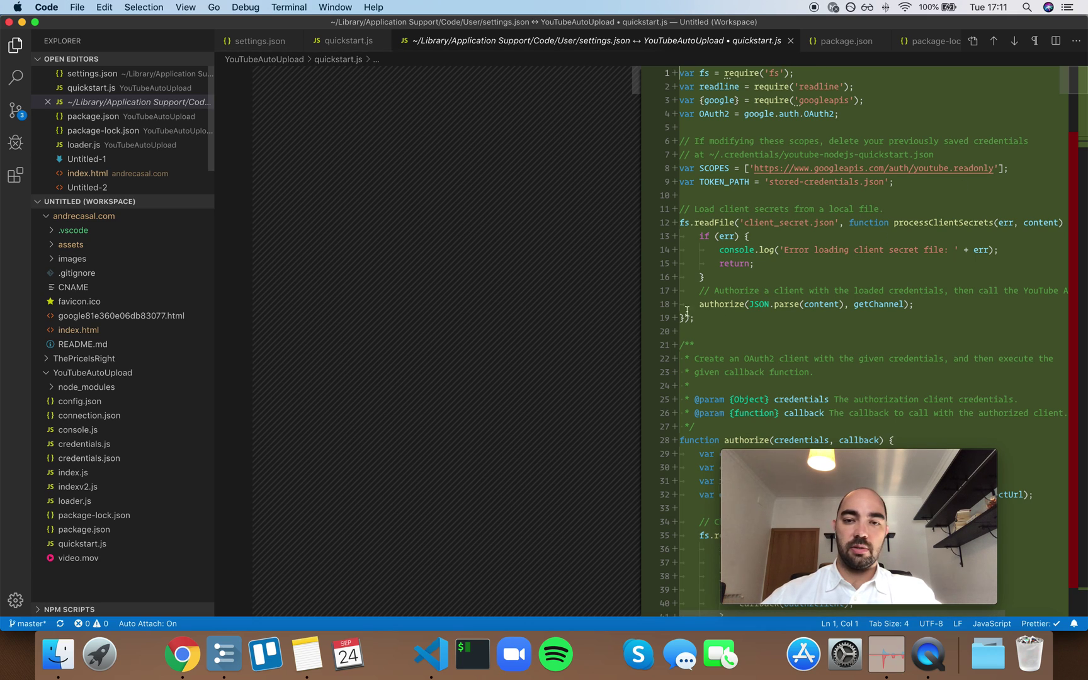
Close the diff tab, uncheck Open Editors in the Explorer, and return to settings.json.
left_click(791, 42)
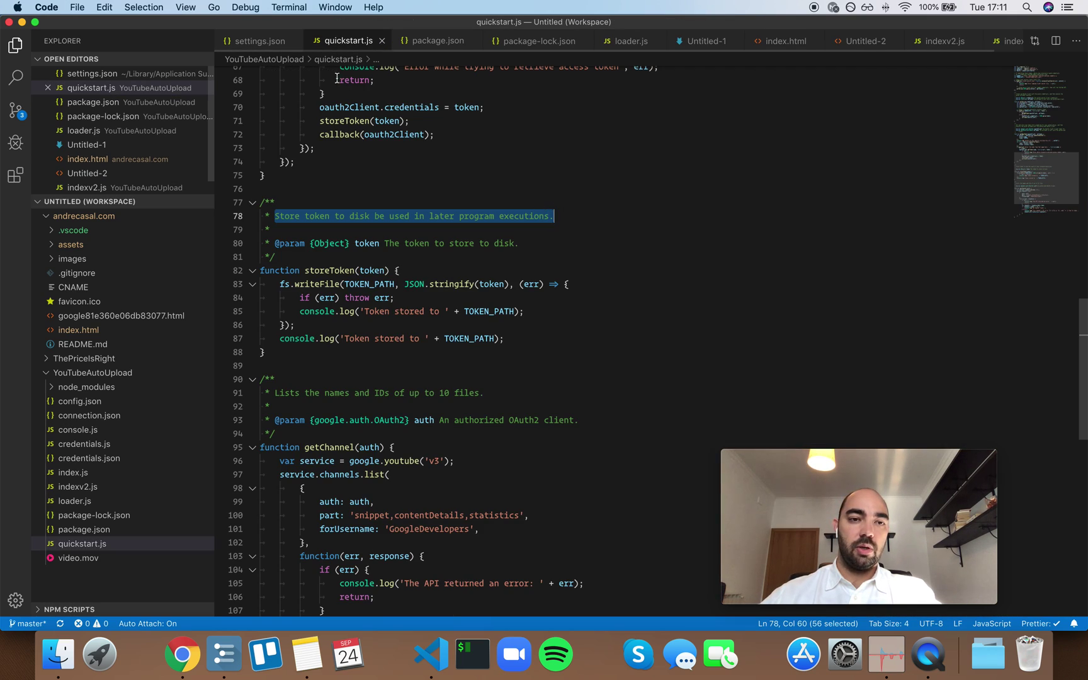
mouse_move(91, 87)
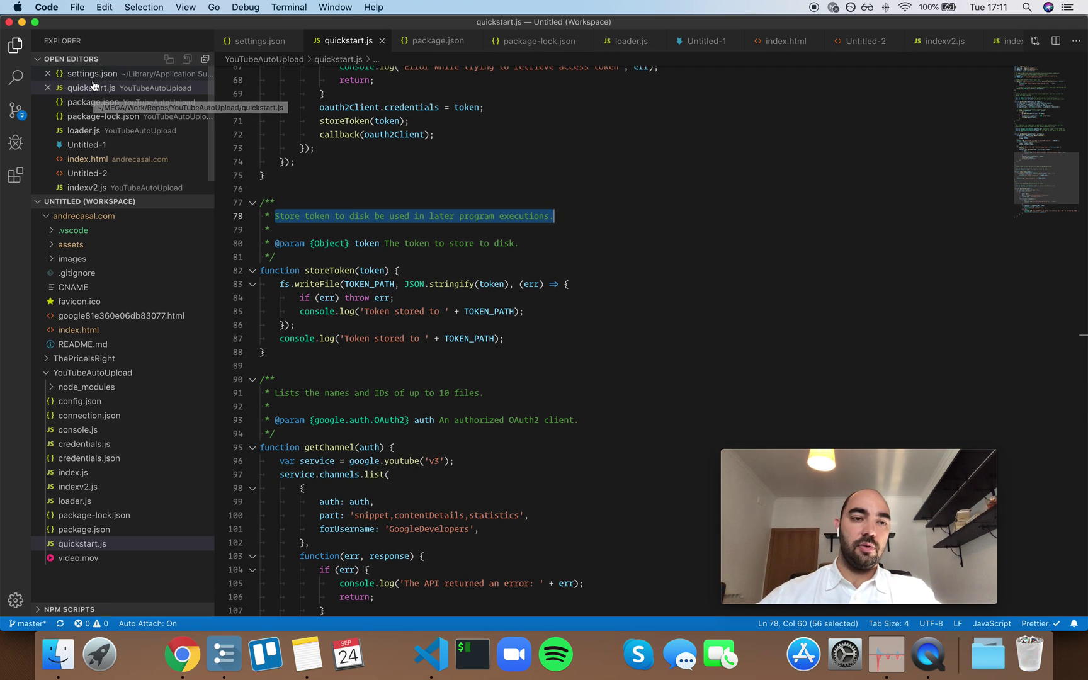
right_click(92, 80)
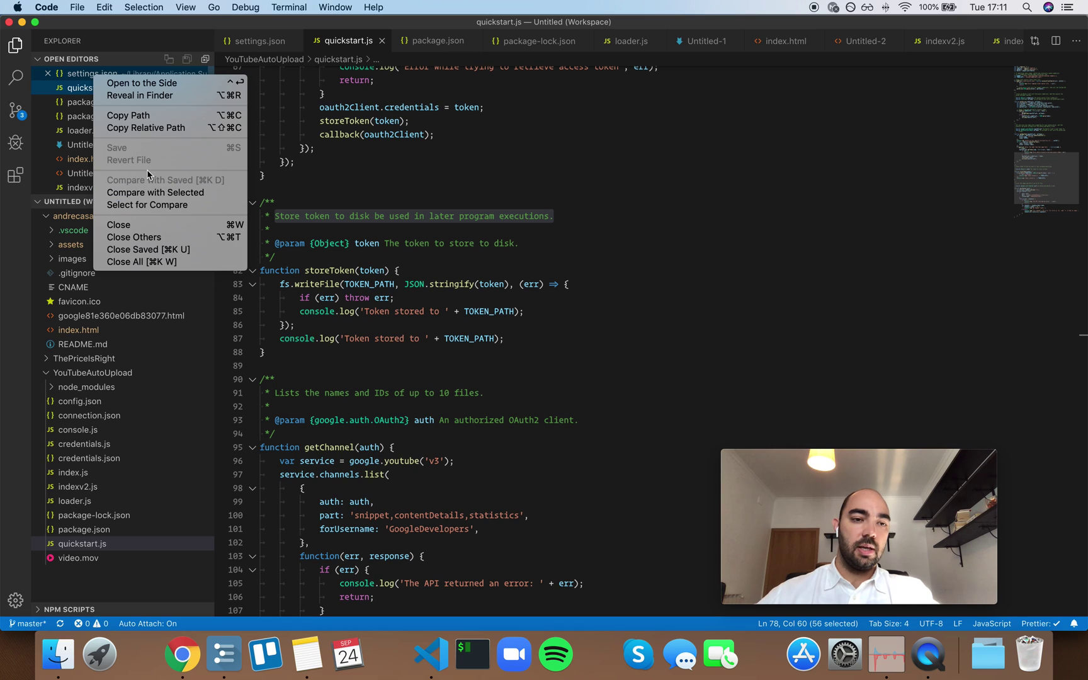
right_click(100, 46)
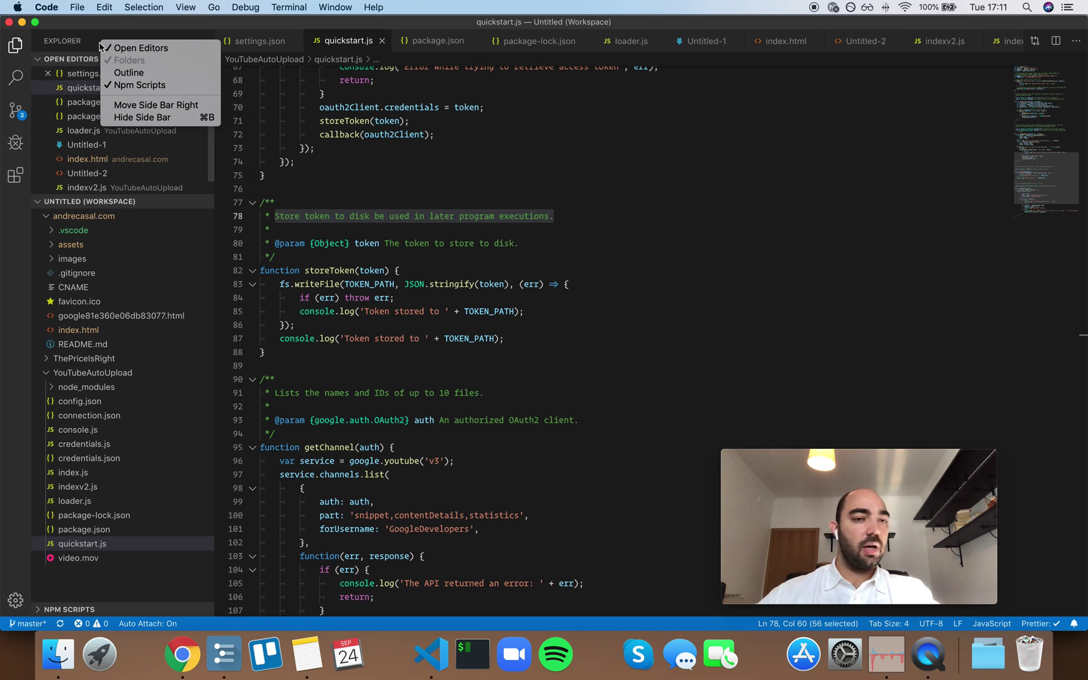
left_click(114, 47)
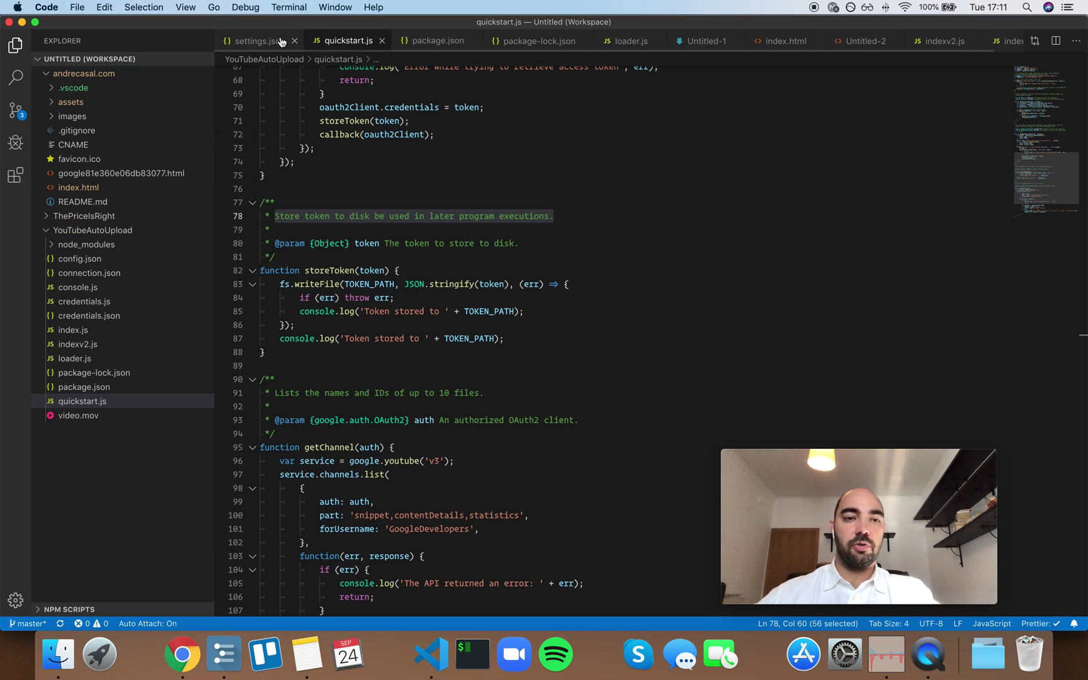
left_click(256, 41)
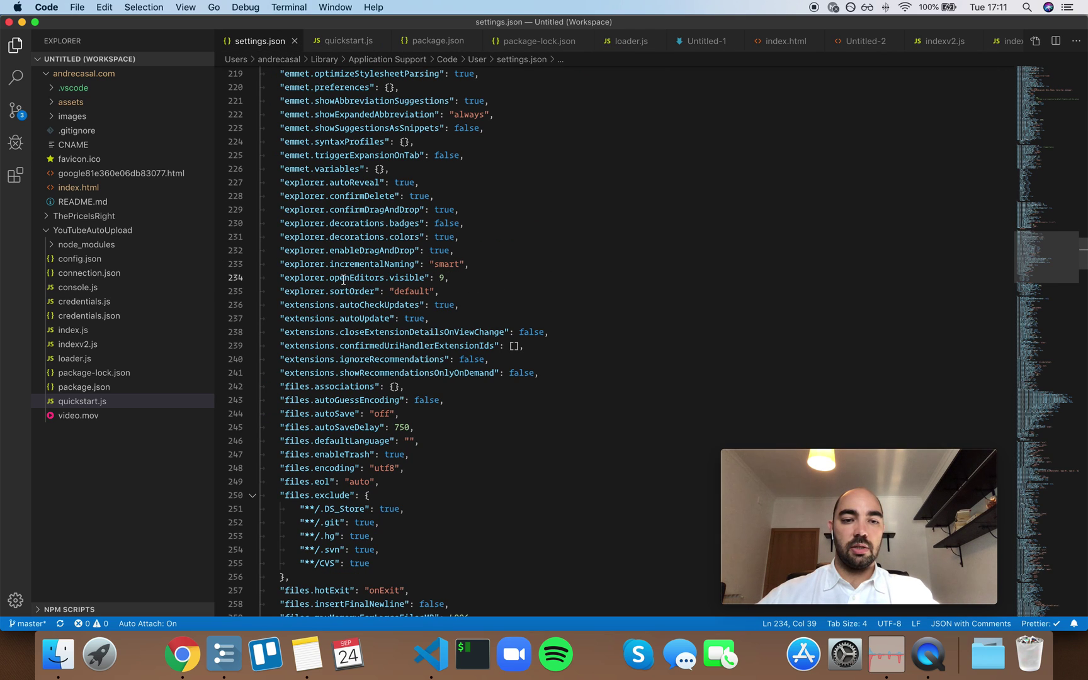